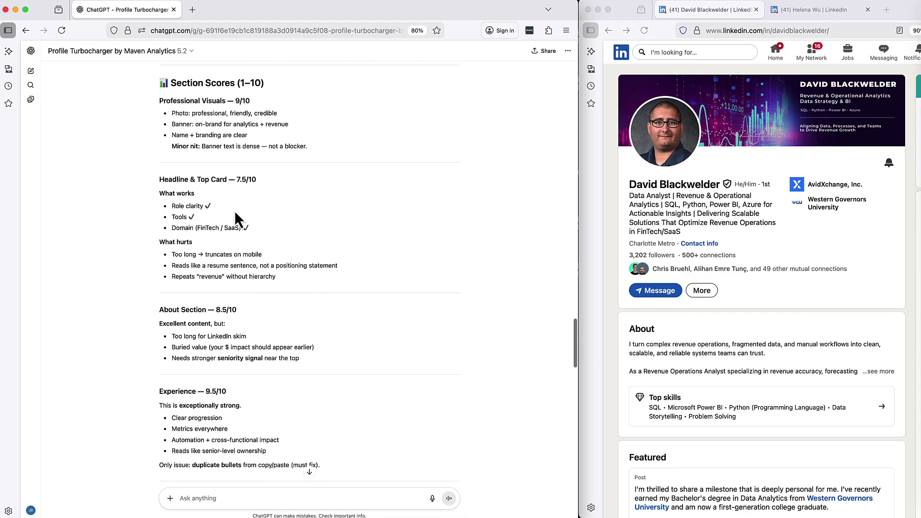
scroll(235, 211, down, 2)
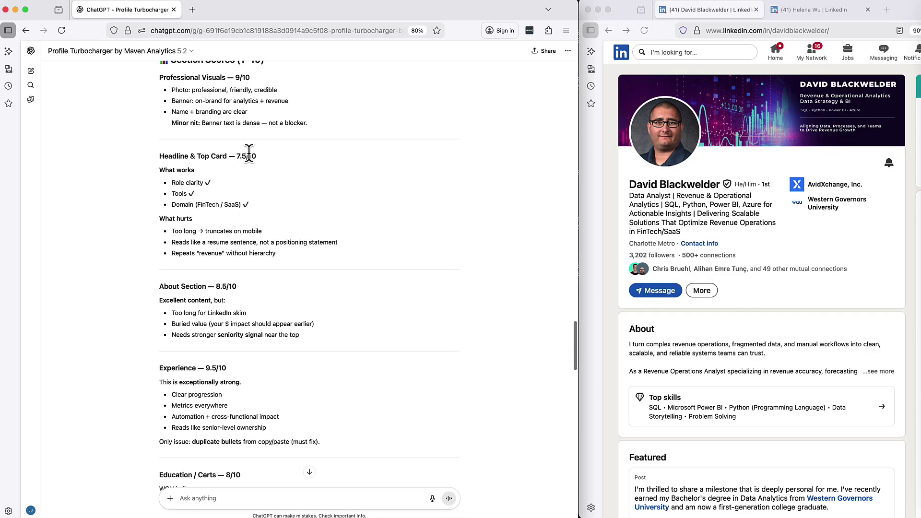
drag(170, 152, 294, 154)
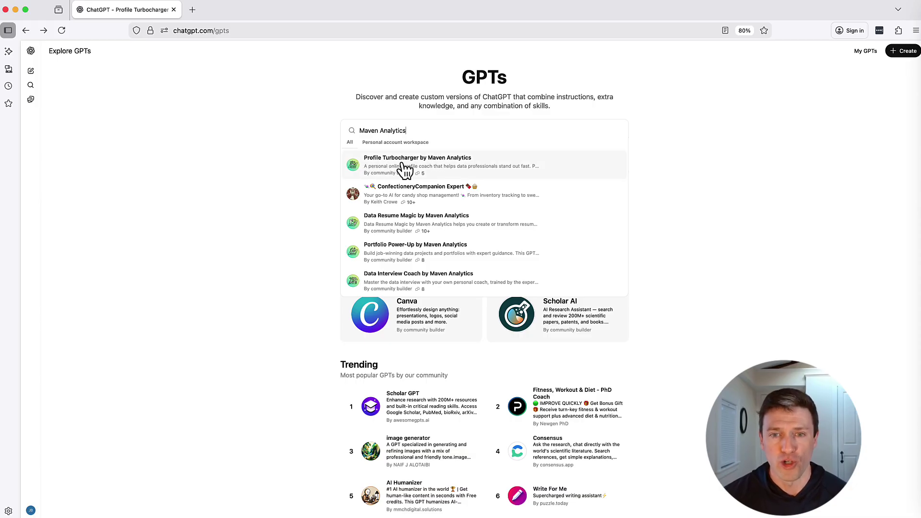
Open Profile Turbocharger by Maven Analytics from the search results and start a chat with it
click(405, 168)
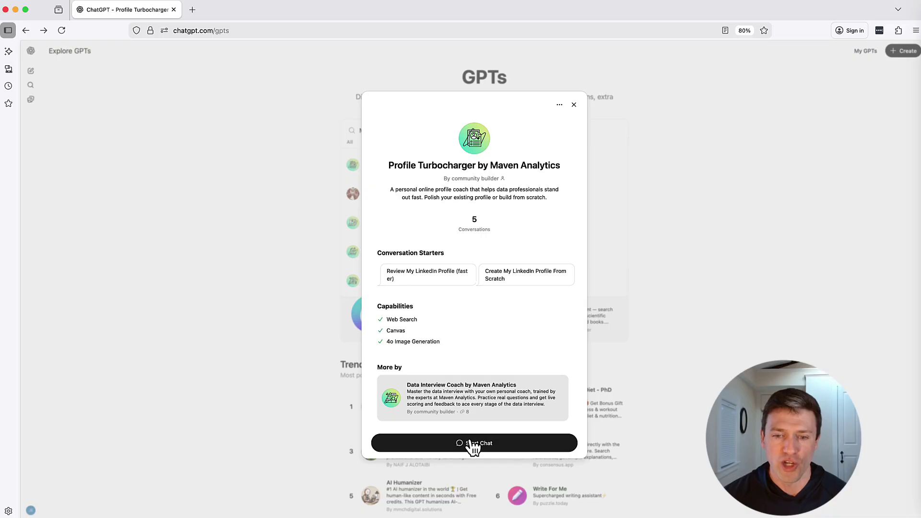
click(474, 442)
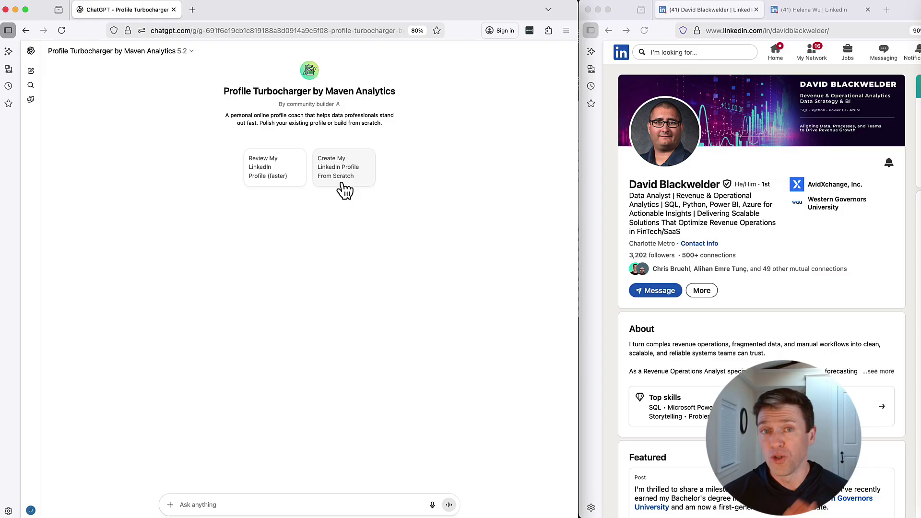
Choose the faster LinkedIn profile review and highlight the GPT's Top of Profile request
click(270, 184)
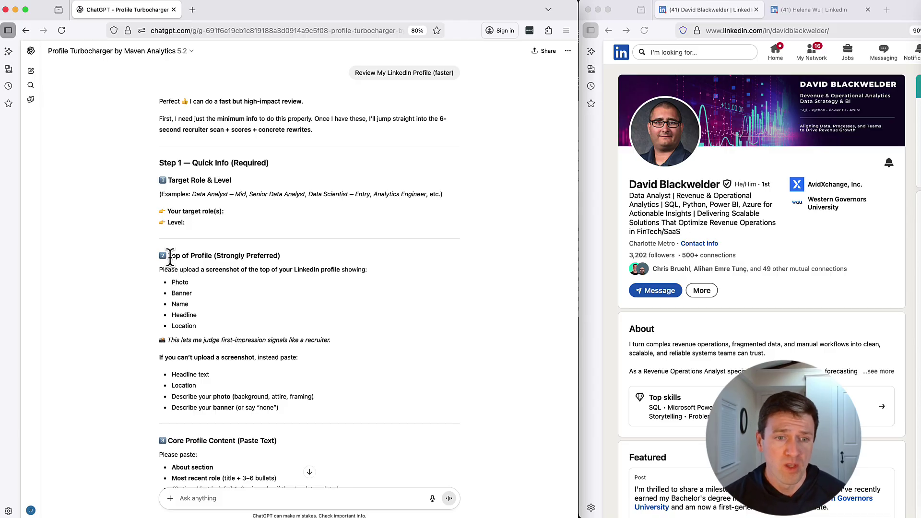
drag(168, 256, 278, 256)
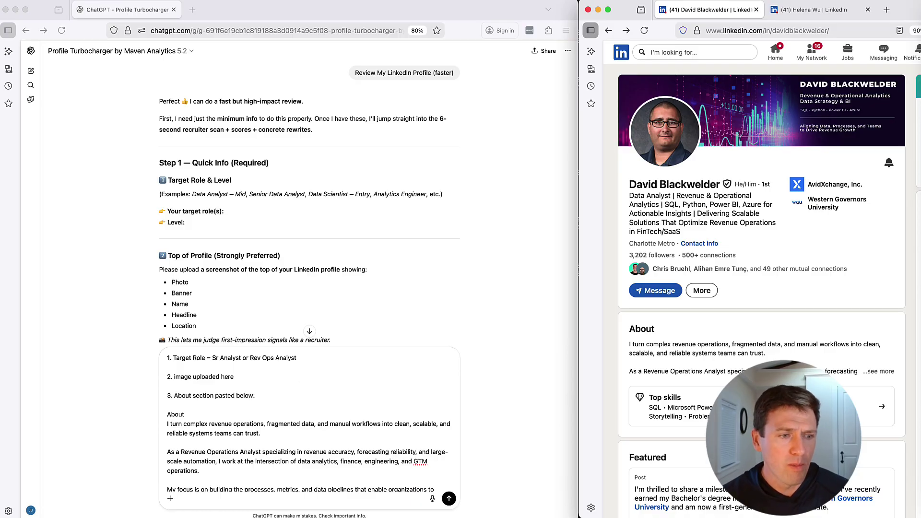
Attach the LinkedIn profile-top screenshot to the drafted reply
drag(306, 483, 309, 402)
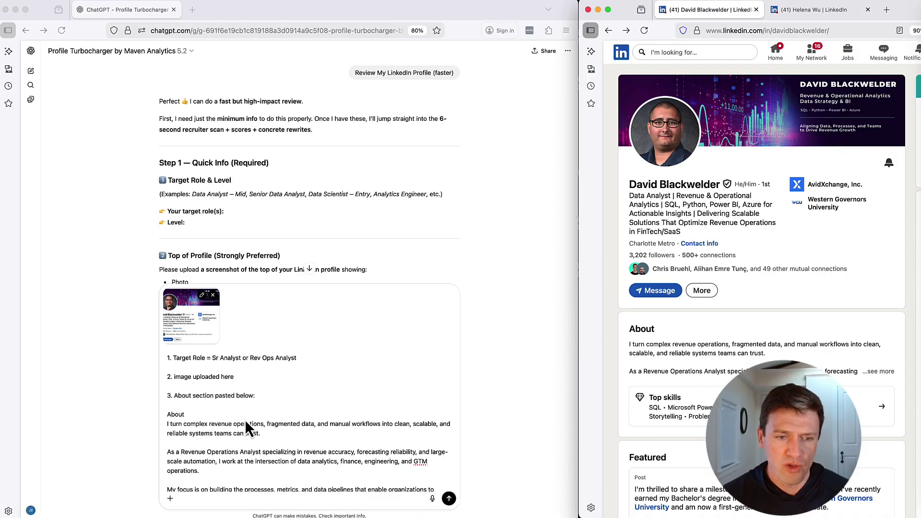
scroll(246, 421, down, 3)
scroll(248, 424, down, 3)
scroll(199, 383, down, 3)
scroll(199, 382, down, 3)
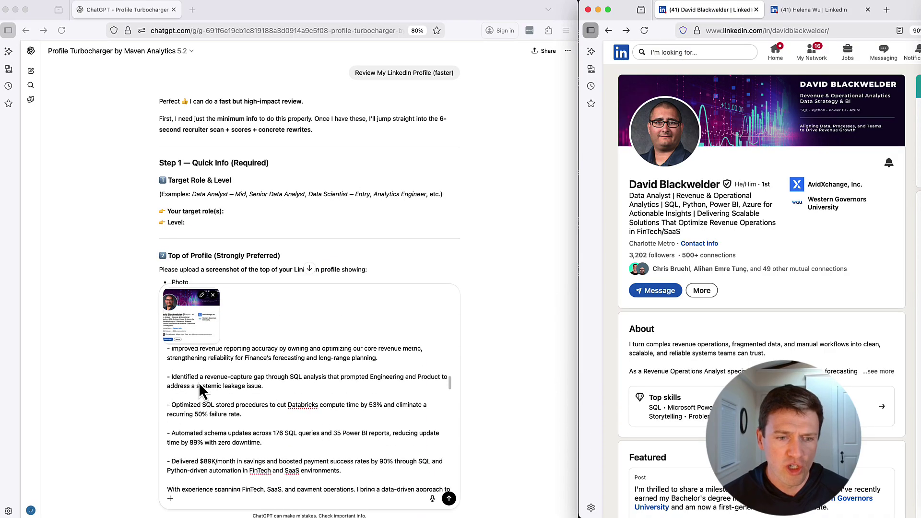
scroll(201, 386, down, 3)
scroll(201, 385, down, 3)
scroll(201, 385, down, 3)
scroll(201, 391, down, 3)
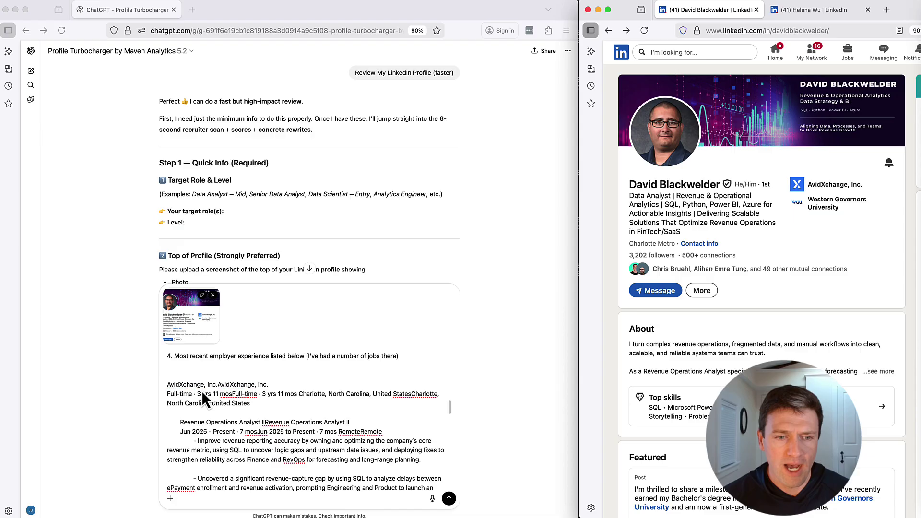
scroll(201, 391, down, 2)
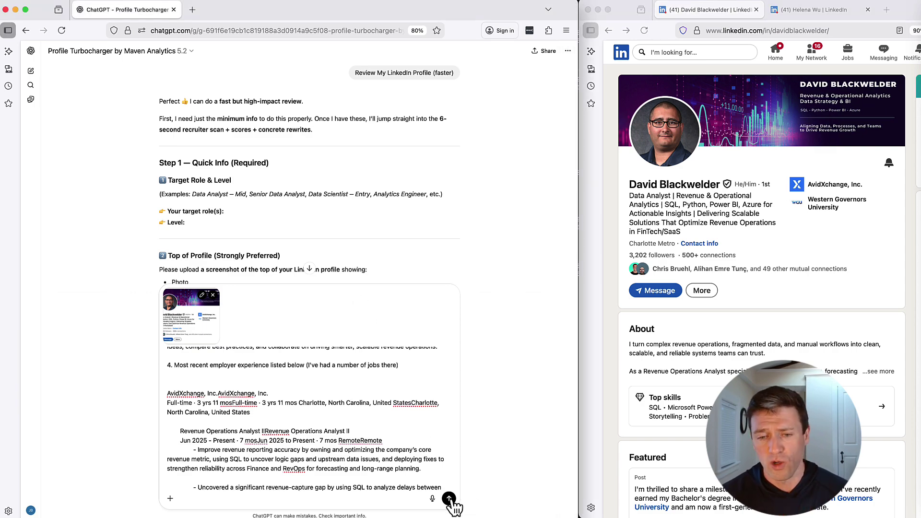
Send the profile details and highlight 'Clear RevOps / Revenue Analytics' in the returned review
click(449, 499)
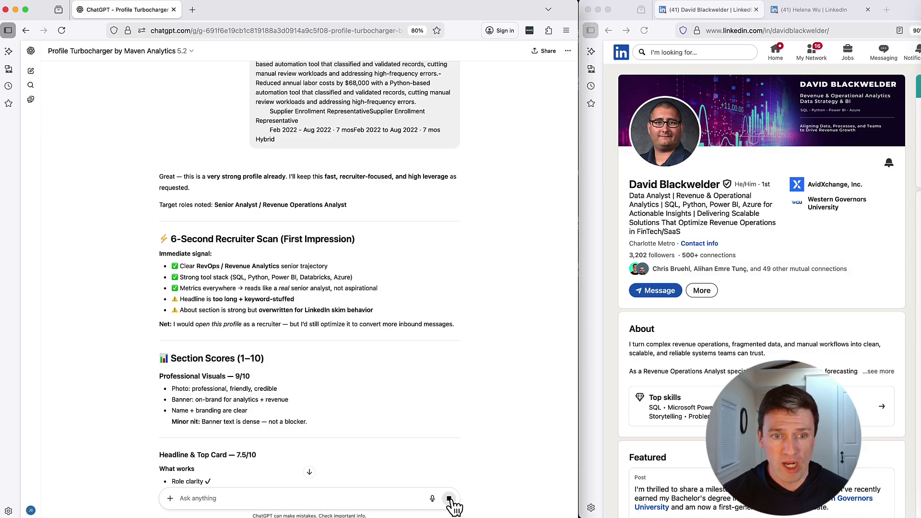
scroll(332, 336, down, 2)
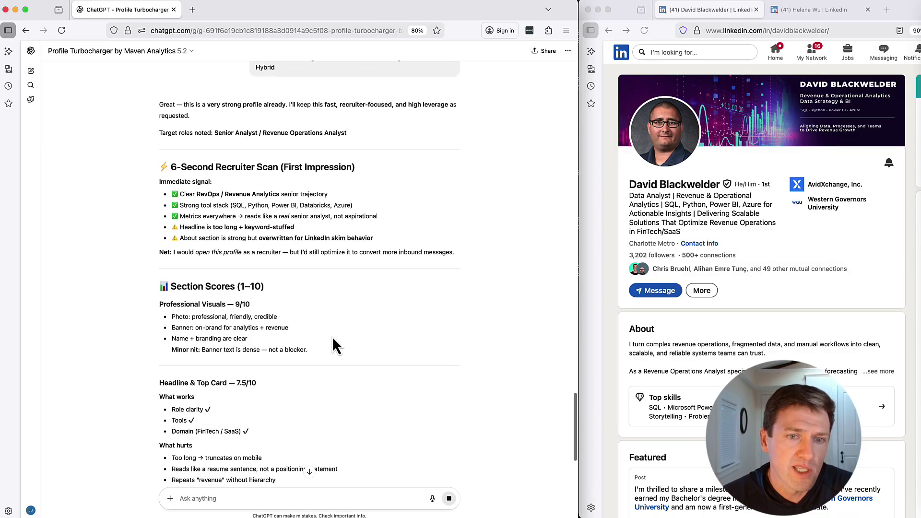
scroll(331, 336, down, 2)
scroll(332, 336, down, 2)
scroll(332, 336, down, 2)
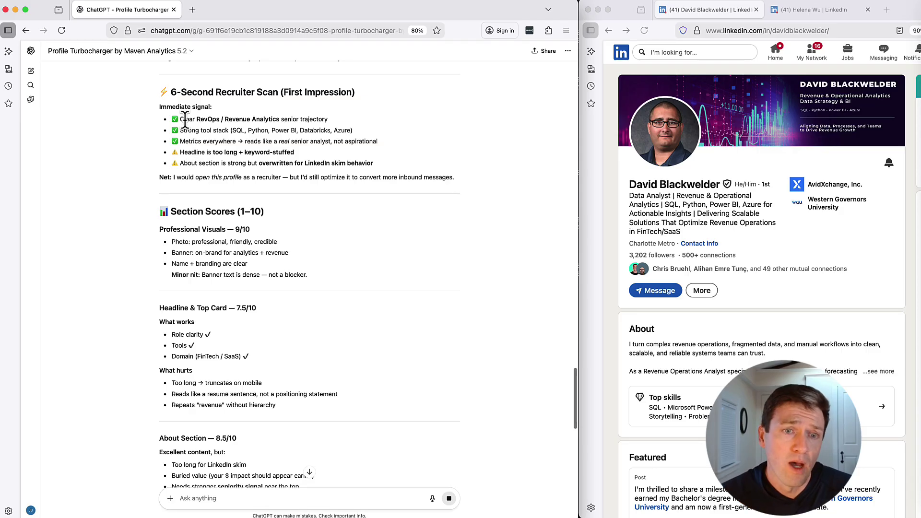
drag(180, 119, 284, 119)
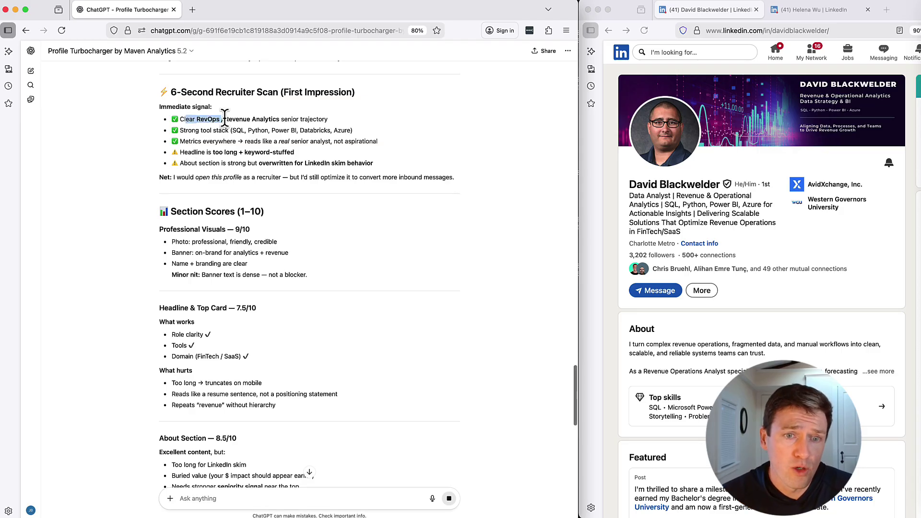
click(284, 119)
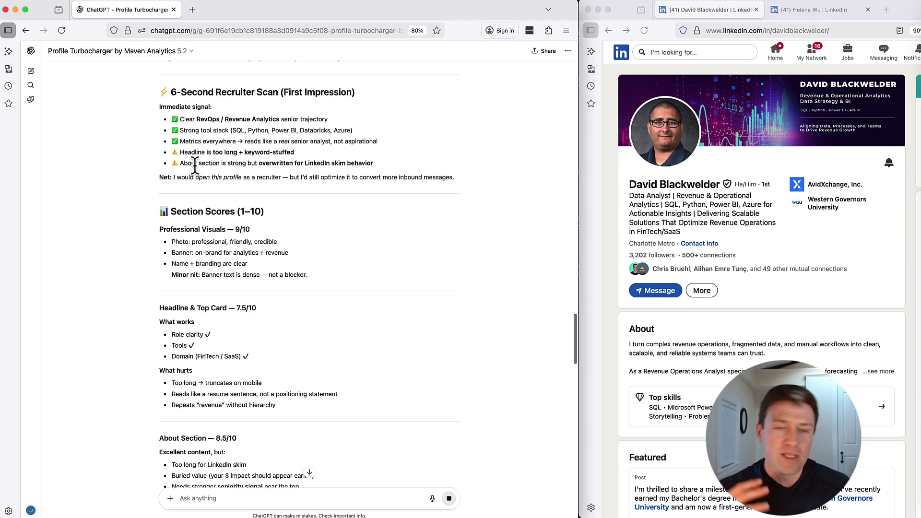
scroll(209, 181, down, 2)
scroll(222, 189, down, 1)
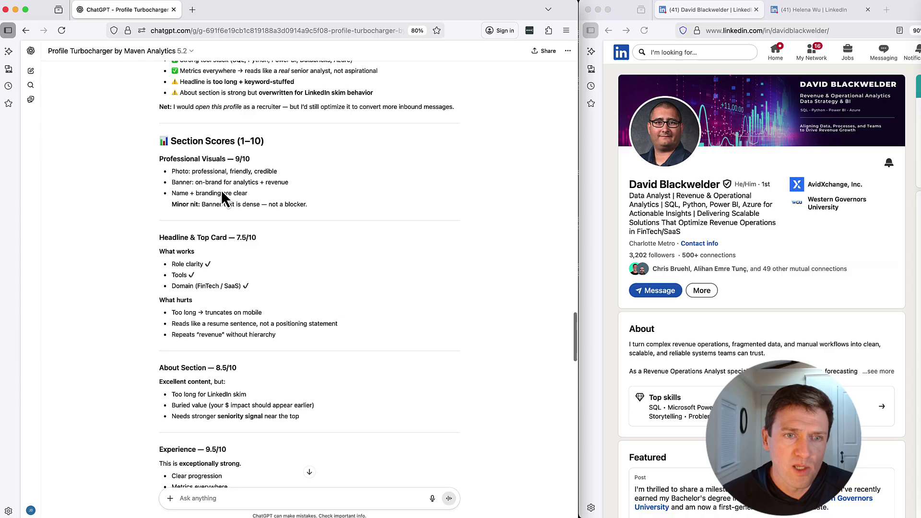
scroll(220, 189, down, 1)
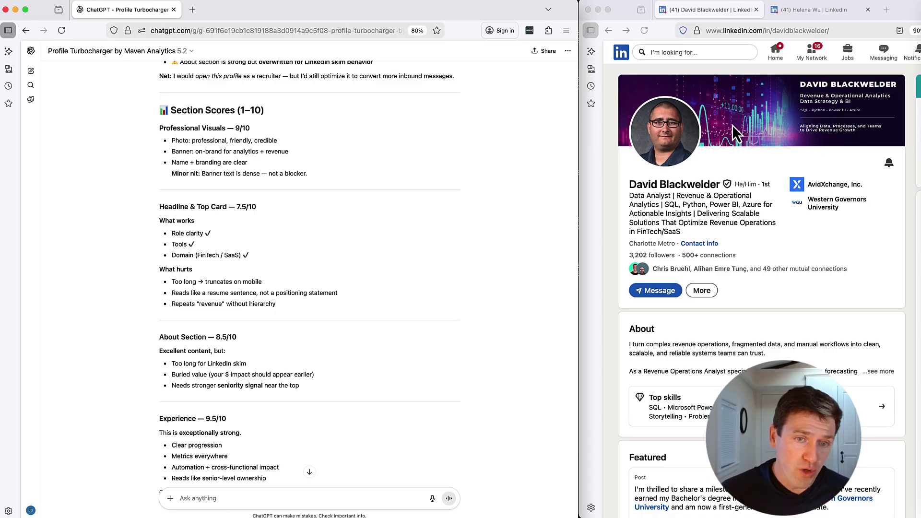
scroll(235, 210, down, 2)
scroll(235, 180, down, 1)
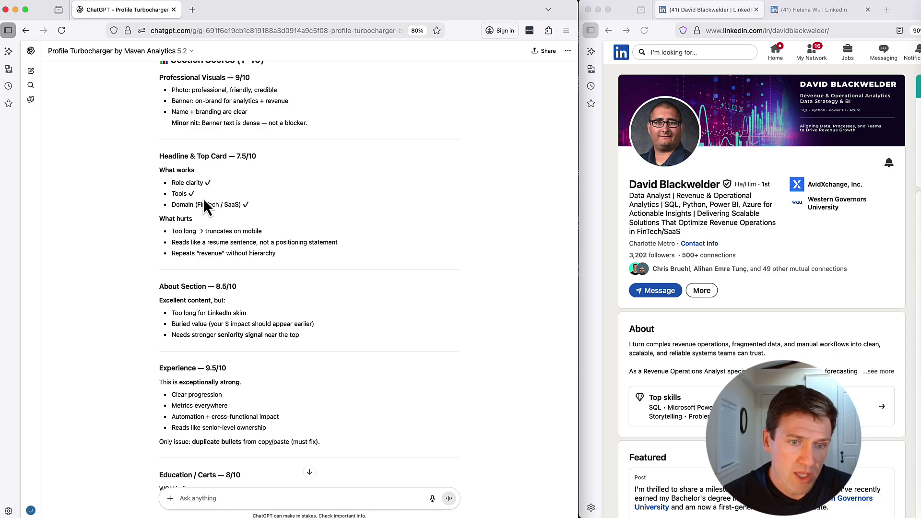
scroll(204, 199, down, 1)
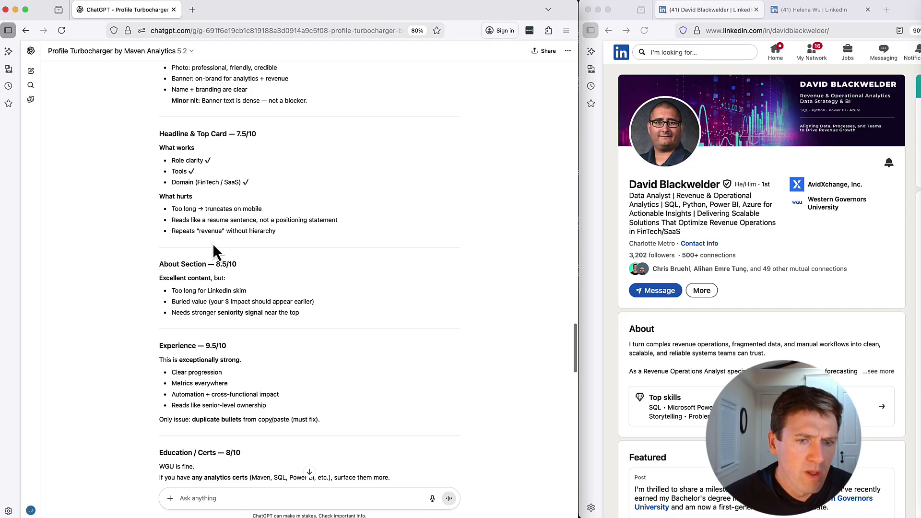
scroll(216, 245, down, 3)
scroll(217, 245, down, 2)
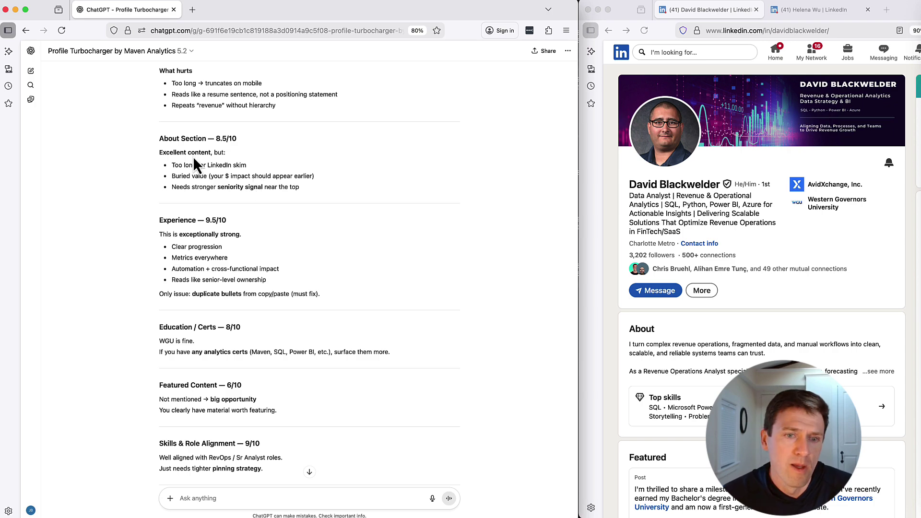
scroll(195, 165, down, 3)
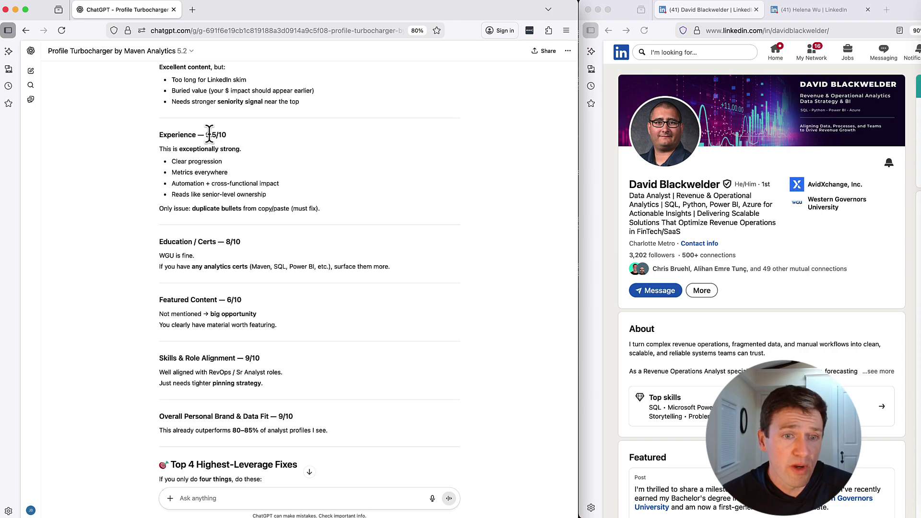
drag(182, 161, 218, 161)
click(217, 161)
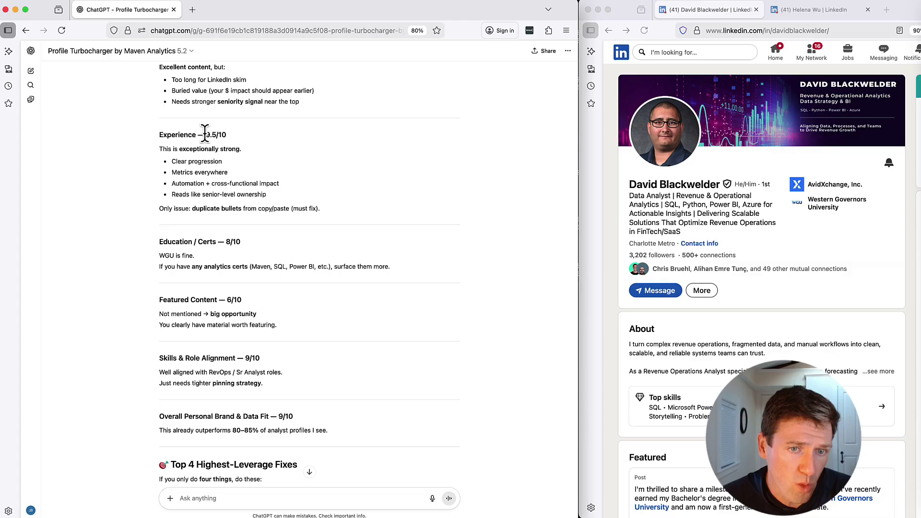
drag(226, 134, 205, 134)
scroll(241, 224, down, 4)
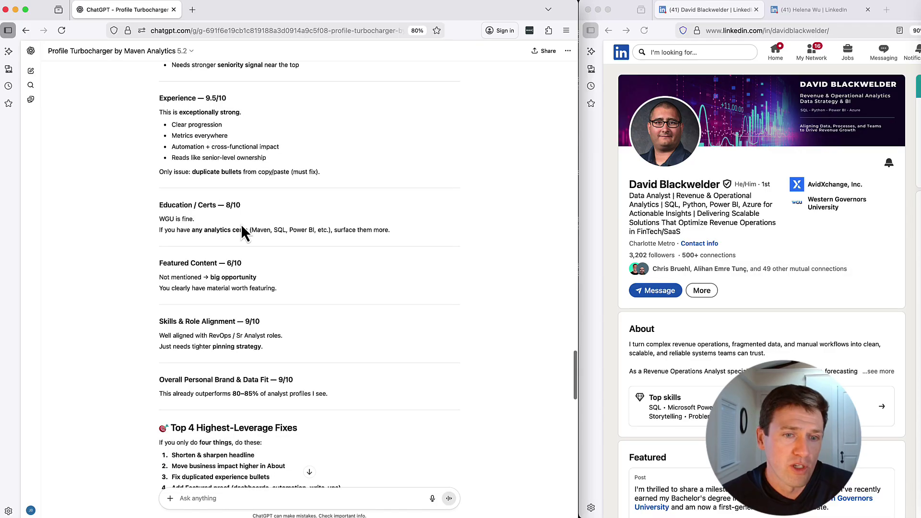
scroll(242, 224, down, 4)
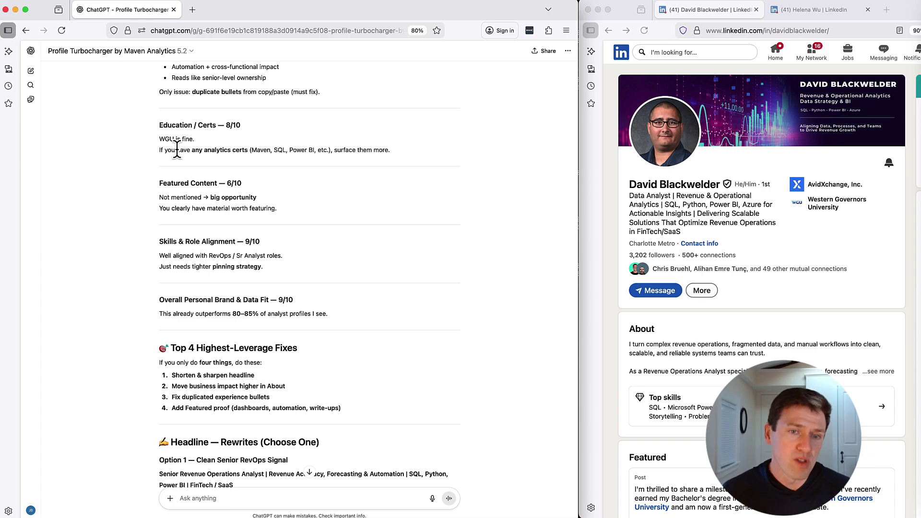
scroll(690, 352, down, 4)
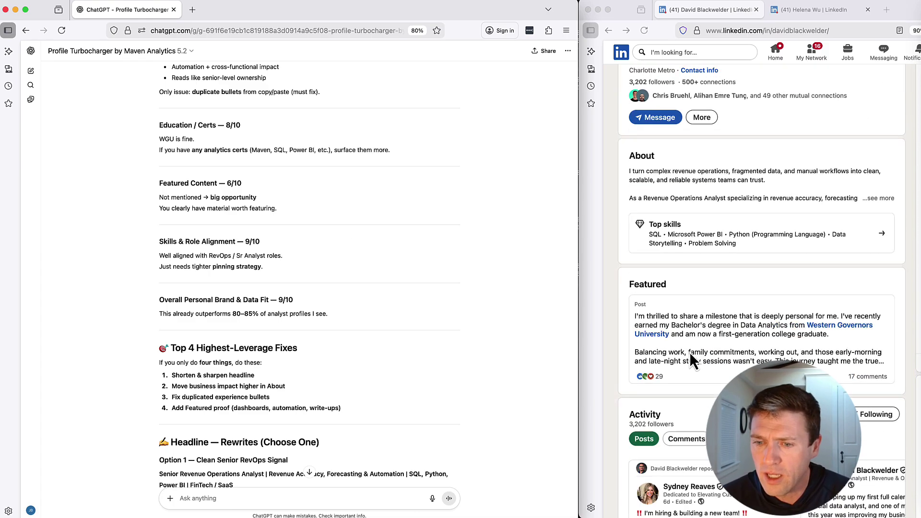
scroll(690, 352, down, 4)
scroll(689, 352, down, 5)
scroll(690, 352, down, 3)
scroll(692, 353, down, 3)
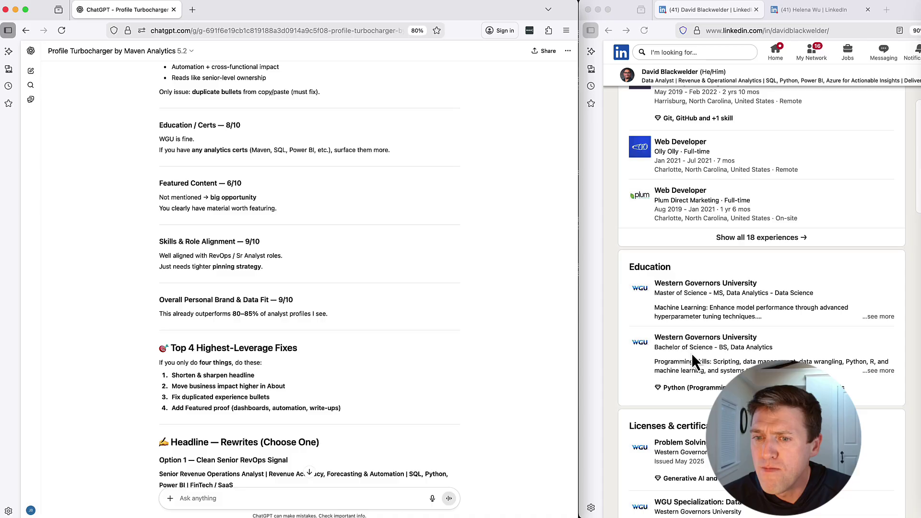
scroll(692, 354, down, 2)
scroll(692, 353, down, 1)
scroll(691, 353, down, 2)
scroll(691, 353, down, 2)
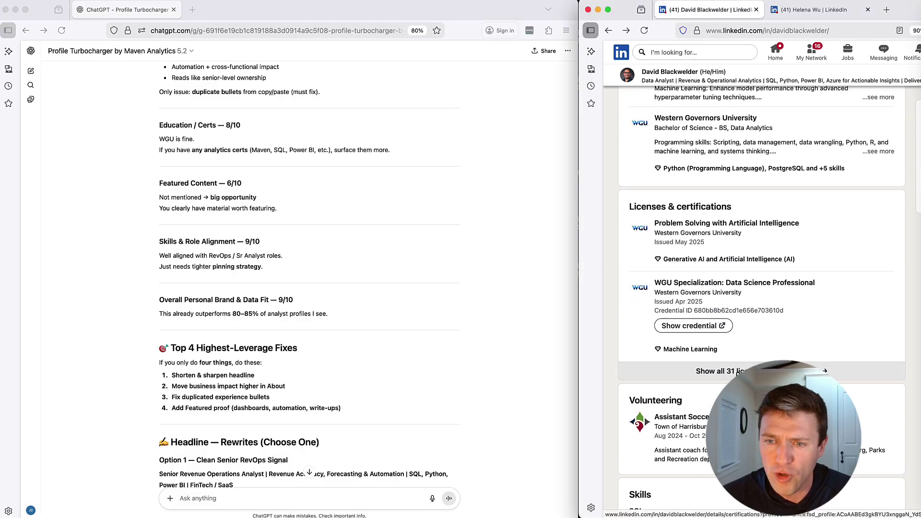
Show all 31 of the profile's licenses and certifications
click(731, 370)
scroll(730, 376, down, 1)
scroll(730, 376, down, 2)
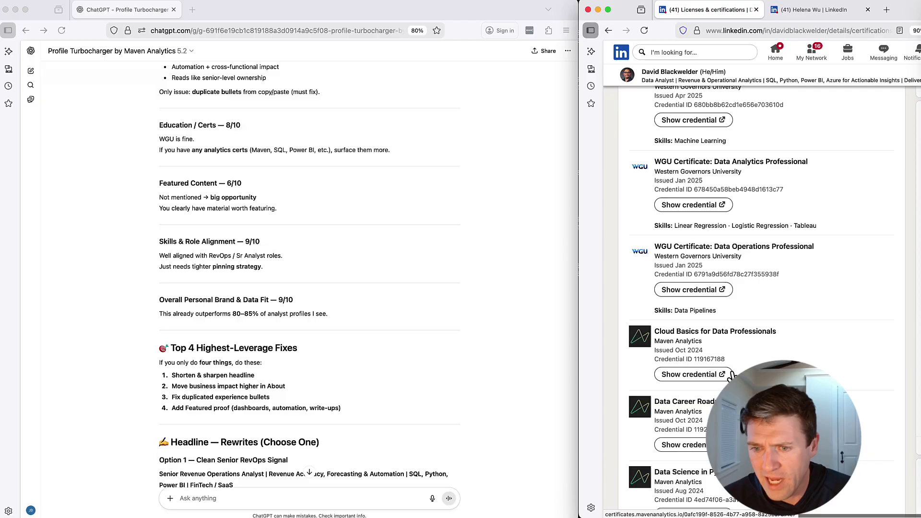
scroll(731, 375, down, 1)
scroll(730, 376, down, 2)
scroll(730, 375, down, 2)
scroll(734, 376, down, 2)
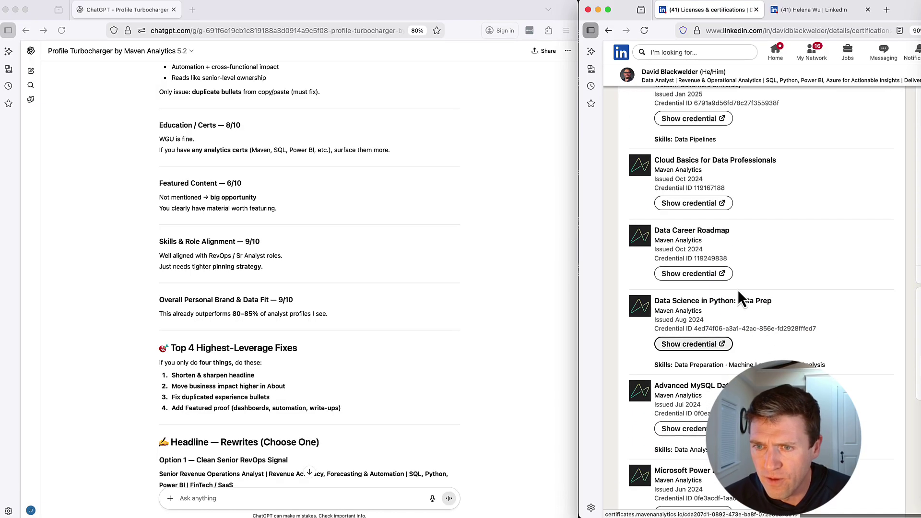
scroll(693, 260, down, 2)
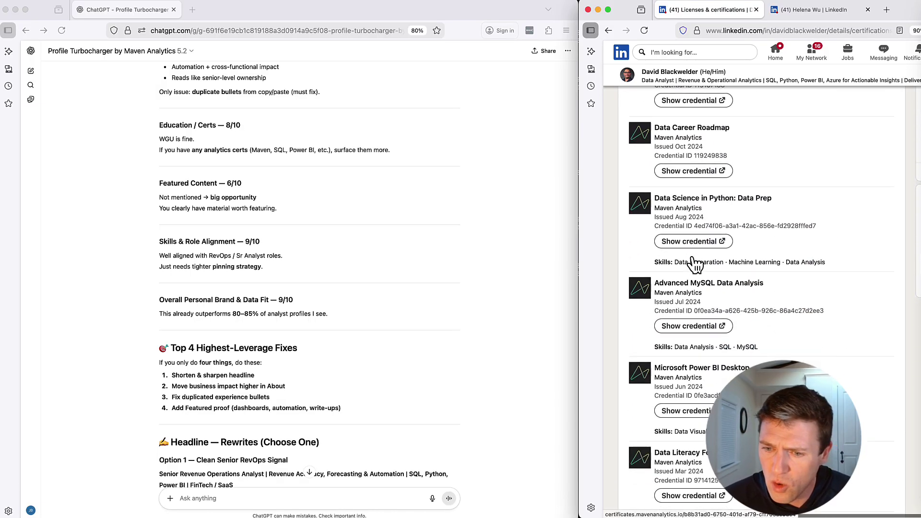
scroll(693, 261, down, 2)
scroll(698, 274, down, 2)
scroll(703, 285, down, 2)
scroll(703, 286, down, 3)
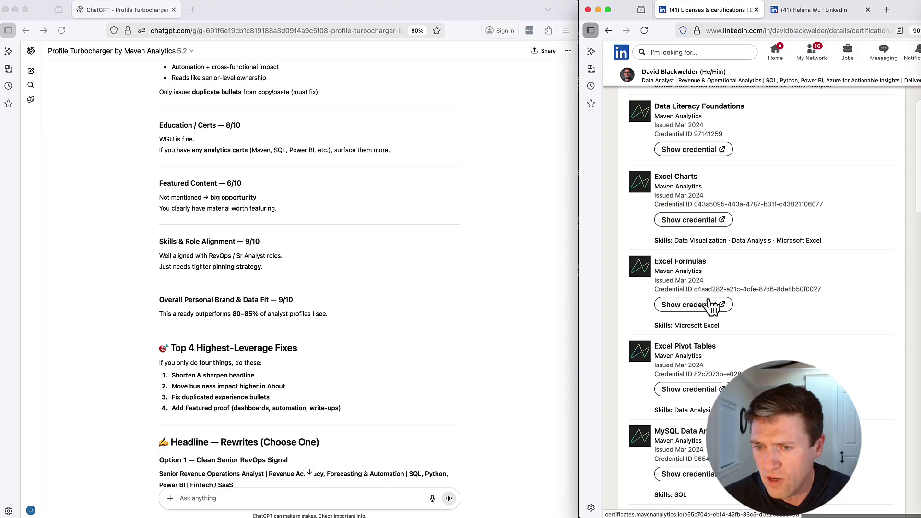
scroll(703, 285, down, 3)
scroll(692, 259, down, 3)
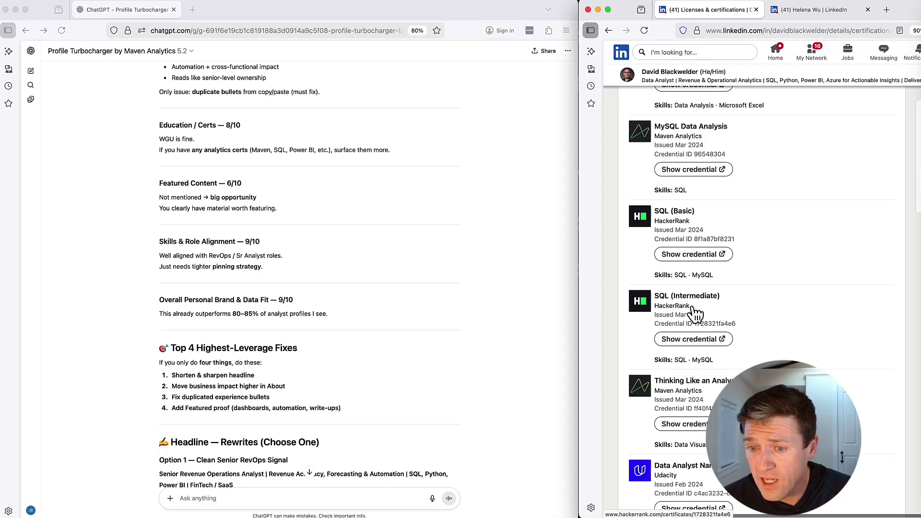
scroll(669, 310, down, 2)
scroll(669, 331, down, 2)
scroll(670, 345, down, 2)
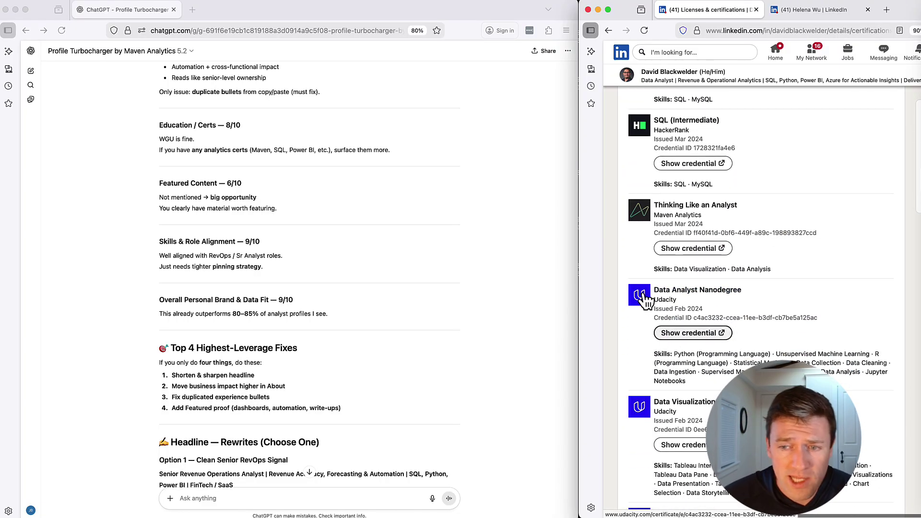
scroll(670, 345, down, 3)
scroll(674, 360, down, 3)
scroll(677, 374, down, 4)
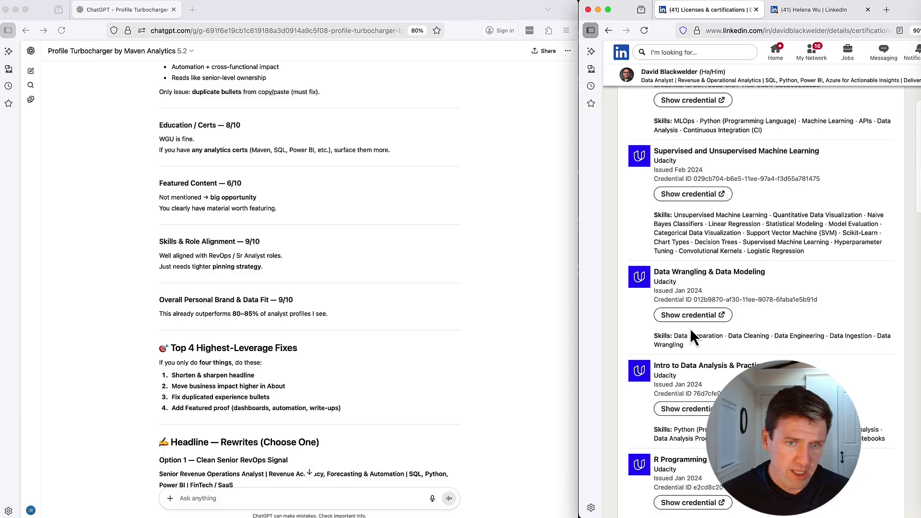
scroll(691, 329, up, 10)
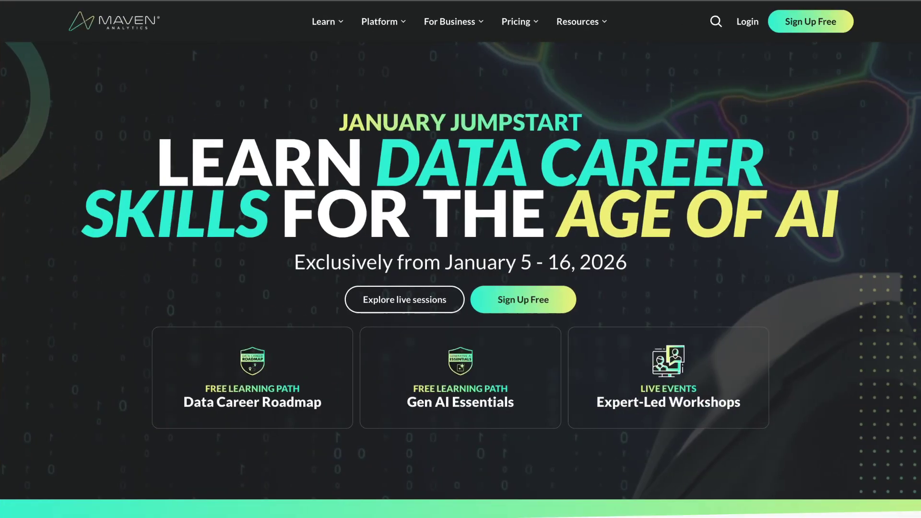
scroll(460, 288, down, 8)
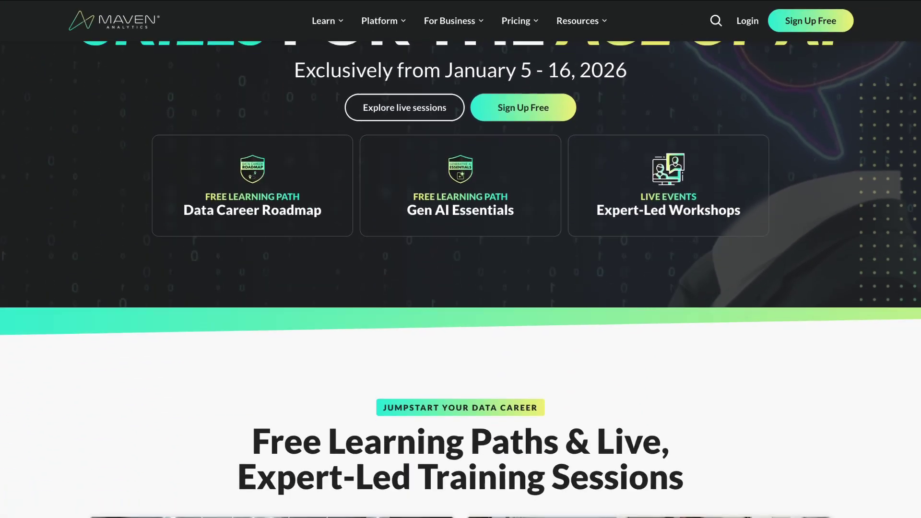
scroll(460, 288, down, 3)
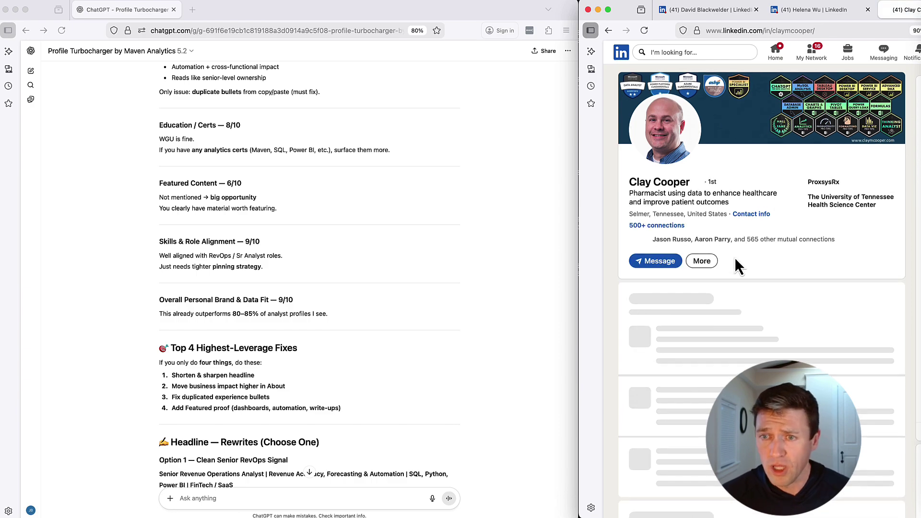
scroll(735, 257, down, 3)
scroll(735, 257, down, 3)
scroll(735, 257, down, 3)
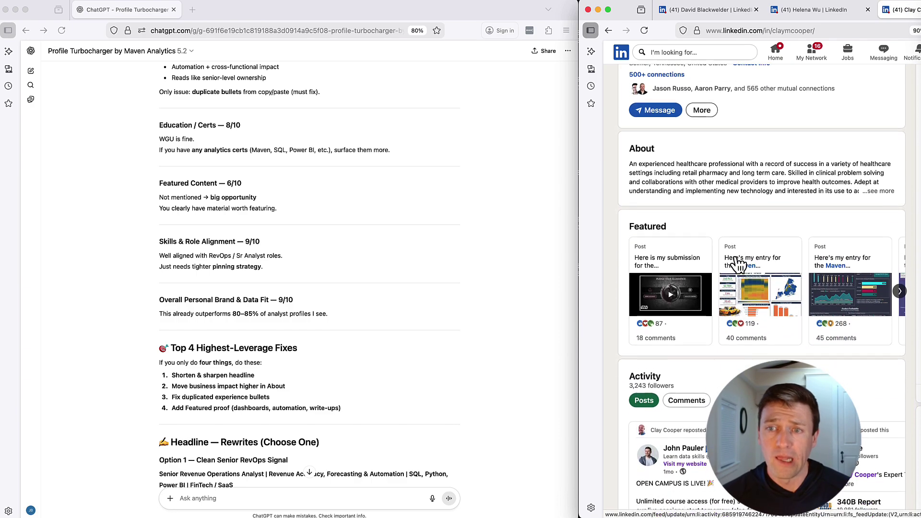
scroll(734, 257, down, 2)
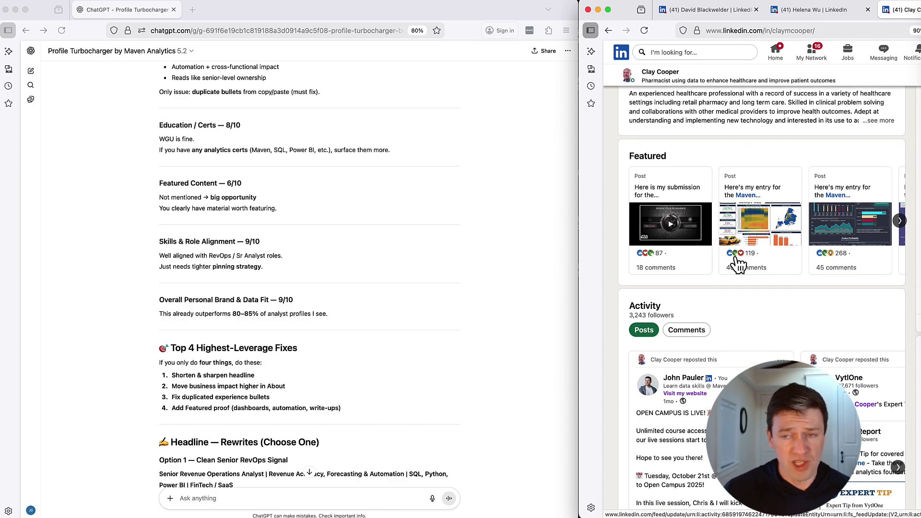
scroll(735, 262, up, 1)
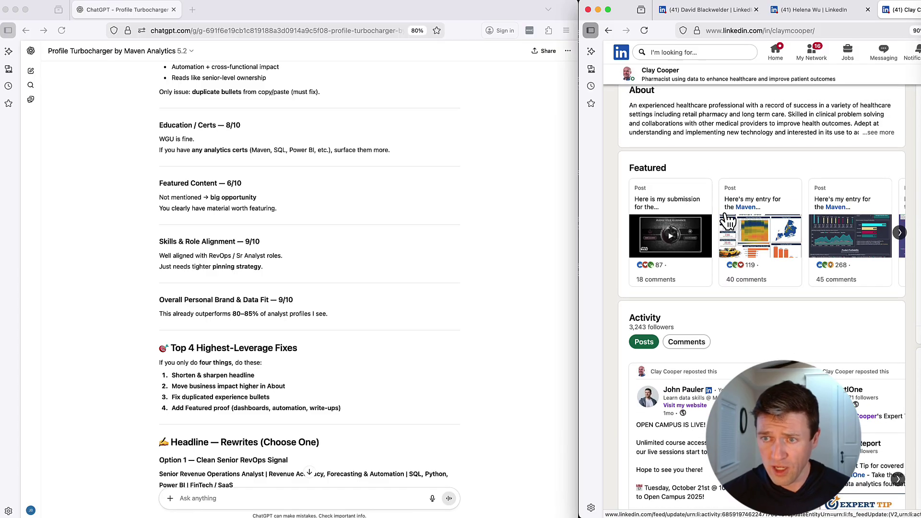
scroll(661, 243, up, 3)
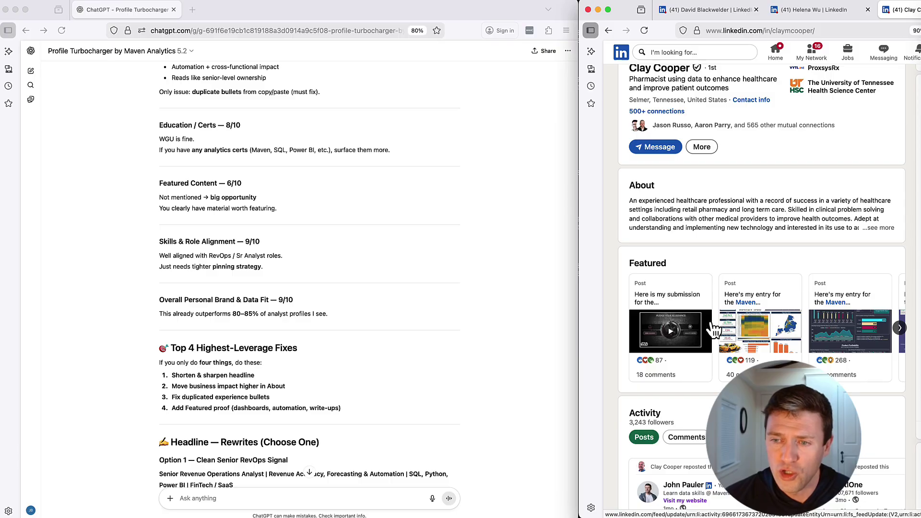
Advance the Featured carousel, view all featured posts, then go back to the main profile
click(899, 328)
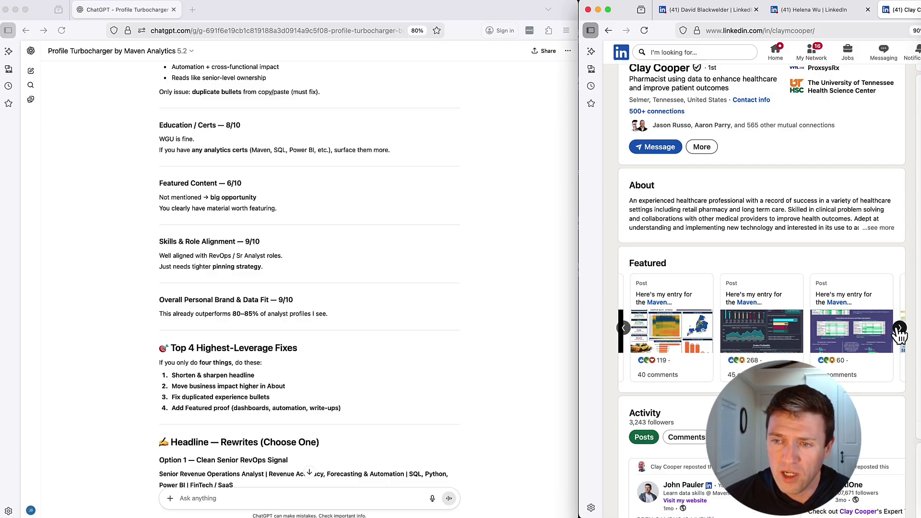
click(902, 332)
click(872, 332)
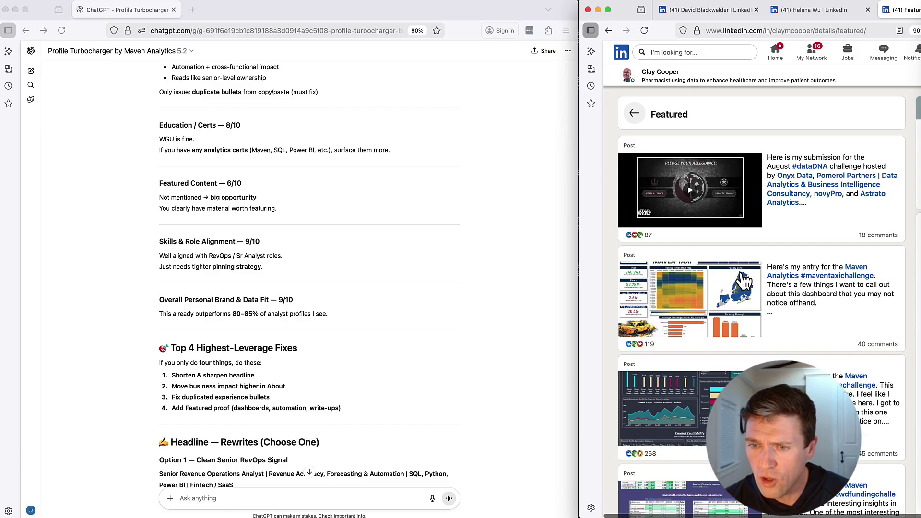
scroll(720, 289, down, 4)
scroll(689, 302, down, 3)
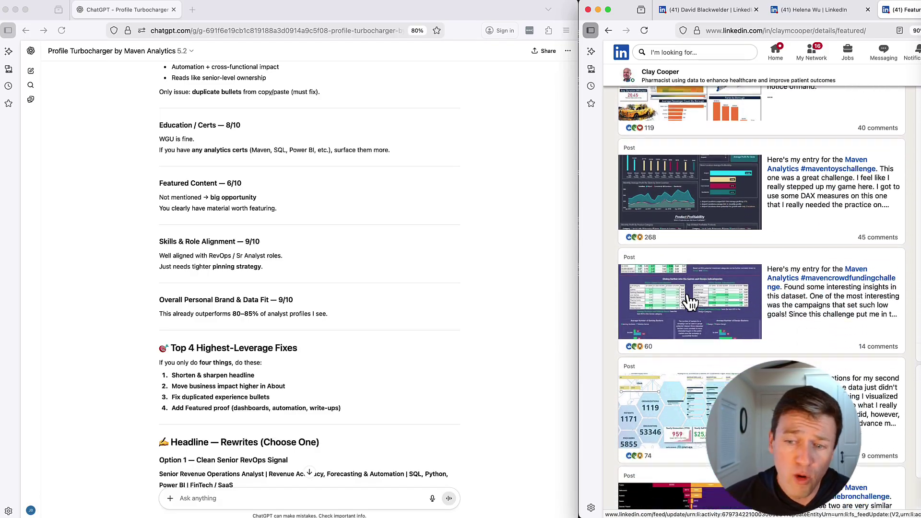
scroll(689, 302, down, 2)
scroll(690, 302, down, 3)
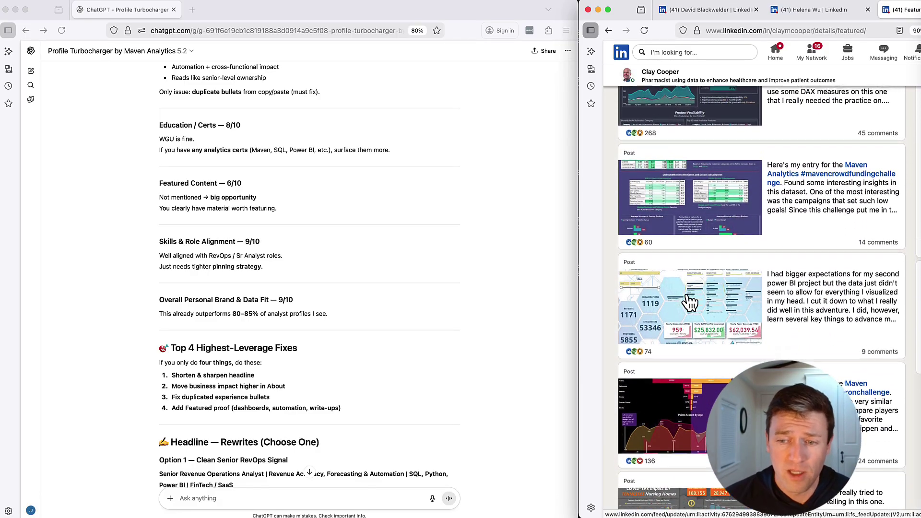
scroll(690, 302, down, 3)
scroll(691, 324, up, 5)
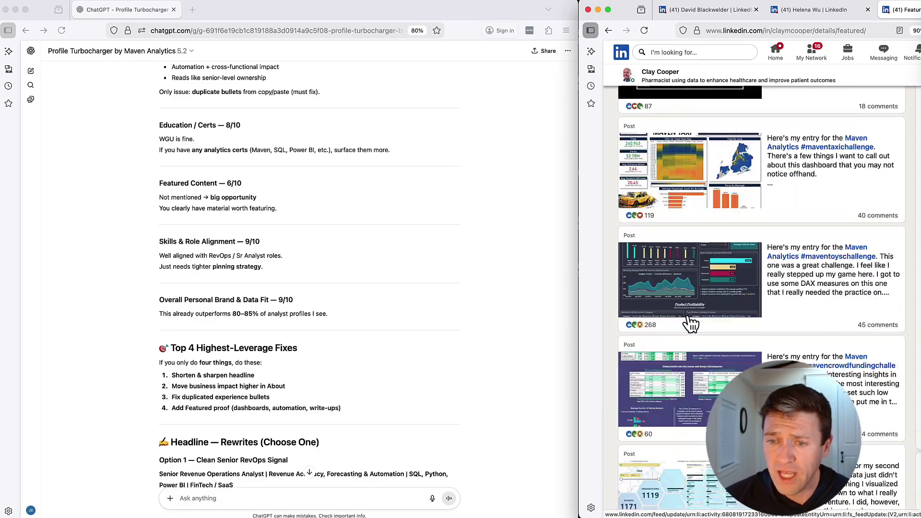
scroll(691, 287, up, 5)
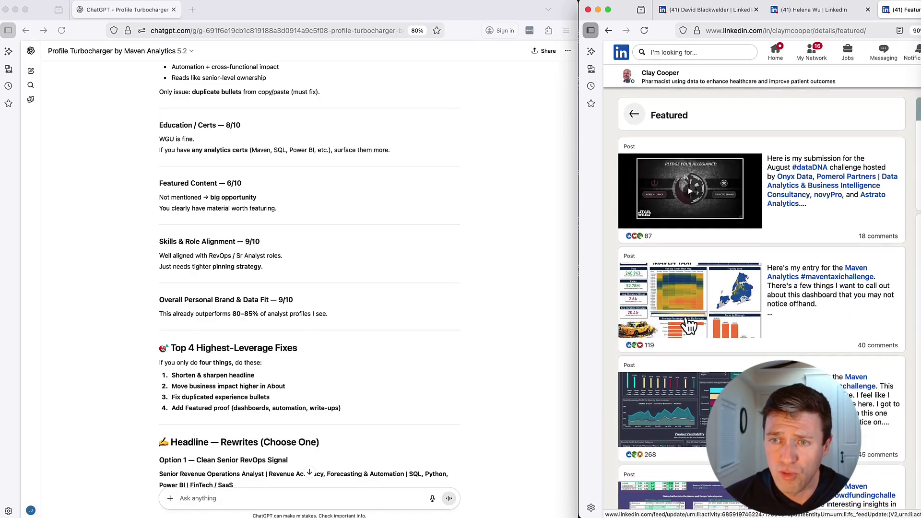
click(637, 116)
scroll(669, 234, up, 5)
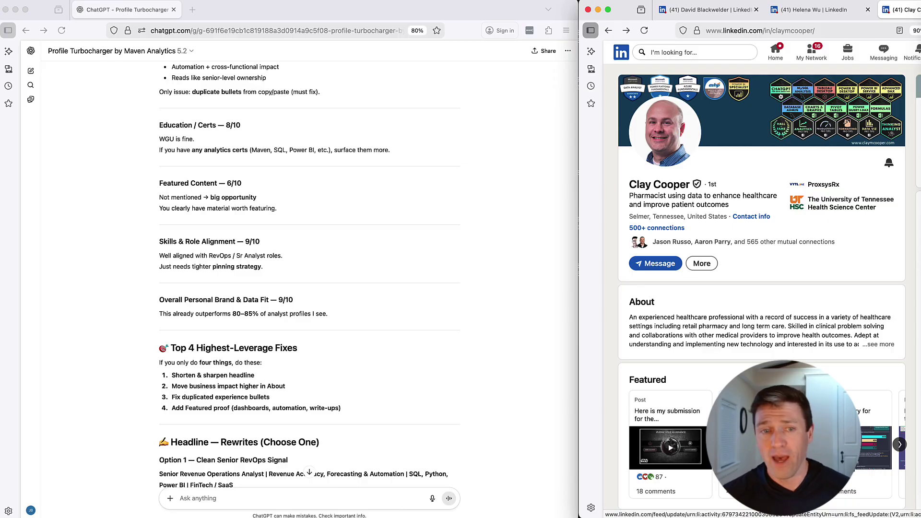
Show the member's LinkedIn tab and highlight the 'Top 4 Highest-Leverage Fixes' heading
click(725, 13)
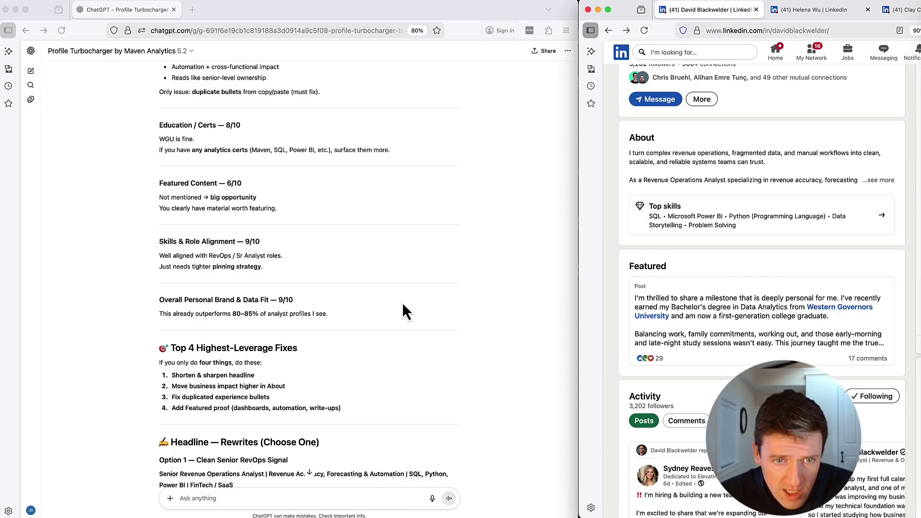
scroll(402, 302, down, 1)
scroll(402, 302, down, 1)
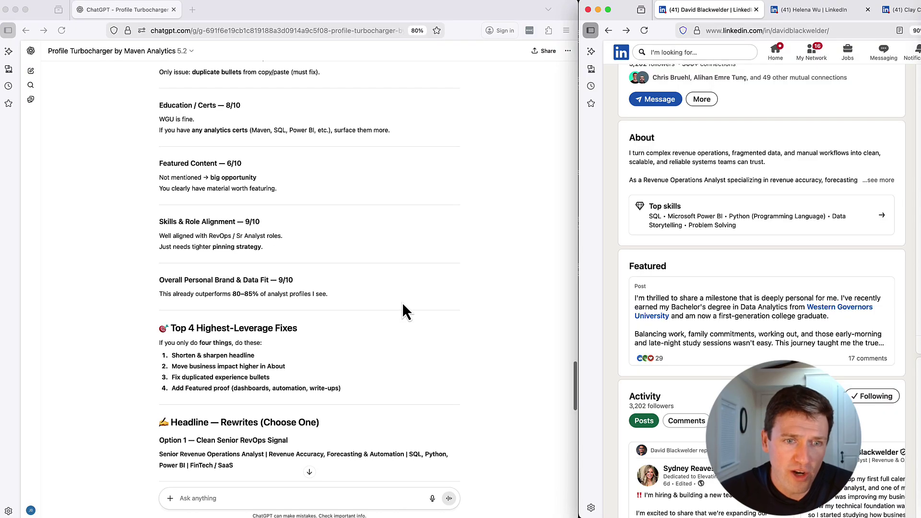
scroll(403, 311, down, 2)
scroll(402, 311, down, 2)
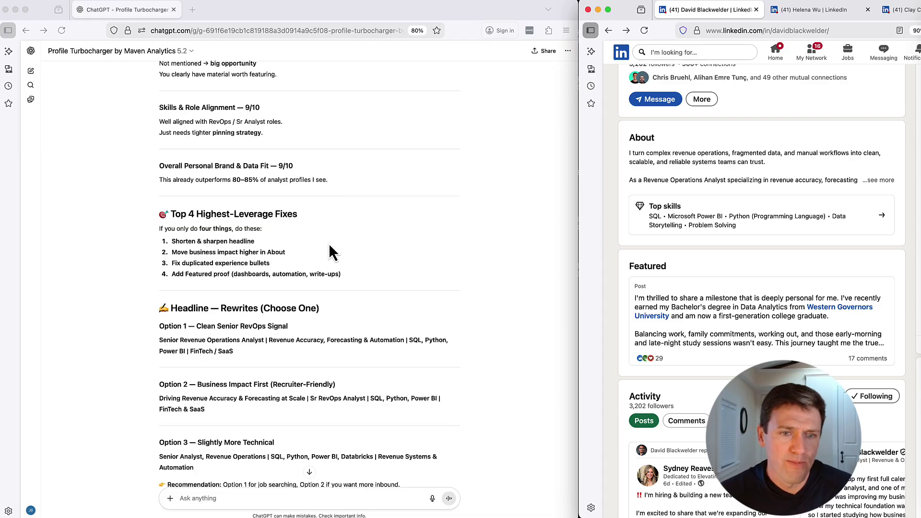
scroll(329, 250, down, 2)
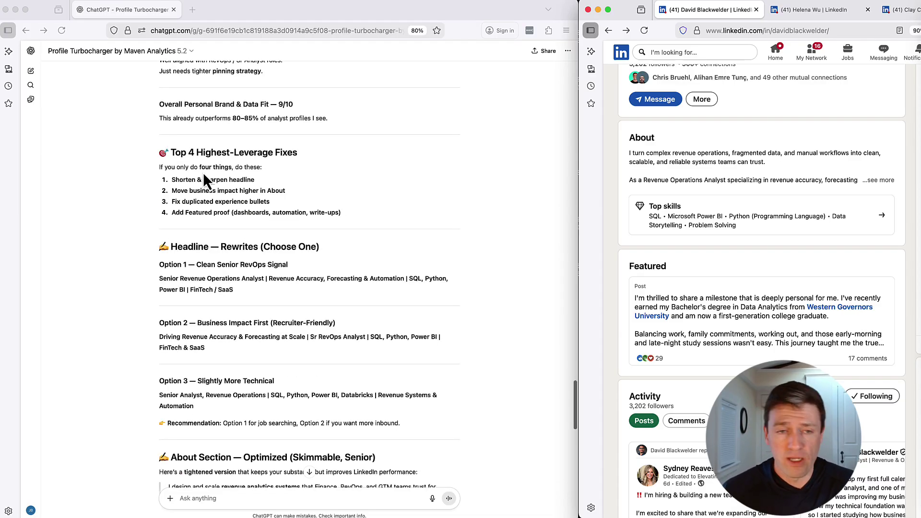
drag(171, 153, 294, 155)
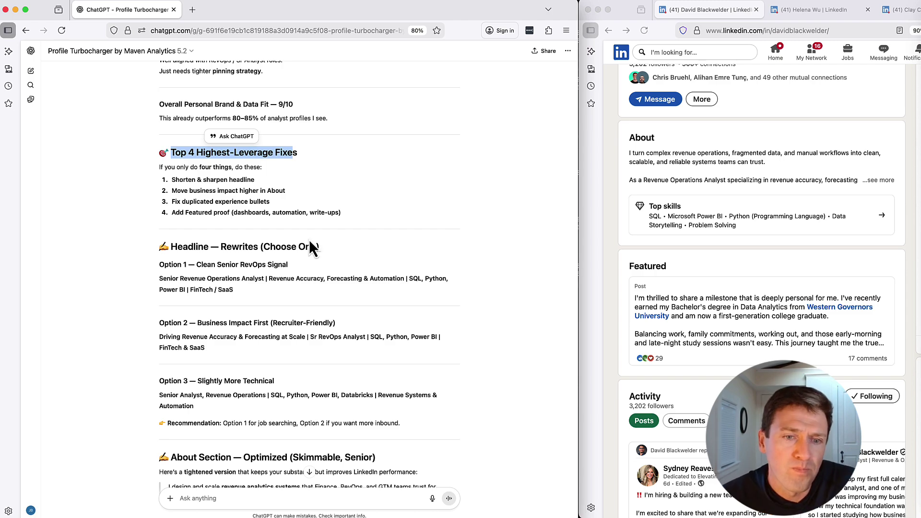
scroll(310, 245, down, 3)
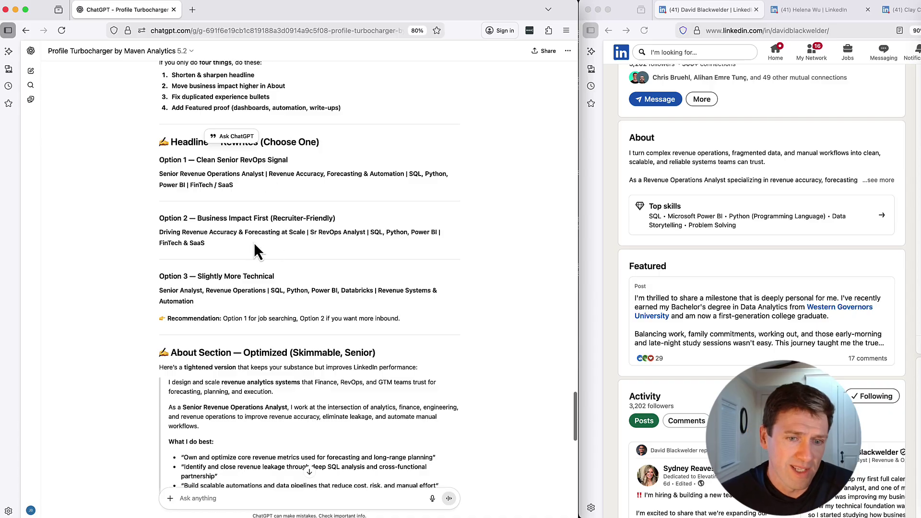
scroll(254, 295, down, 1)
scroll(254, 296, down, 5)
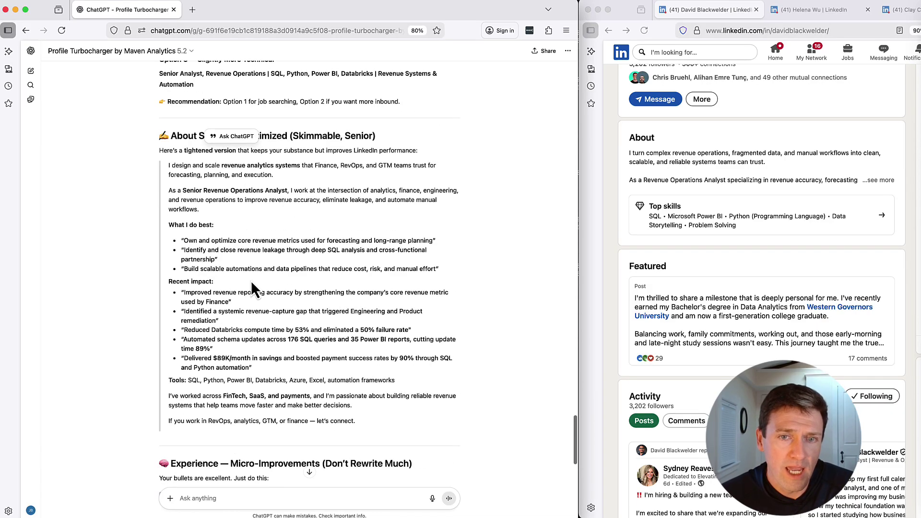
drag(209, 137, 260, 137)
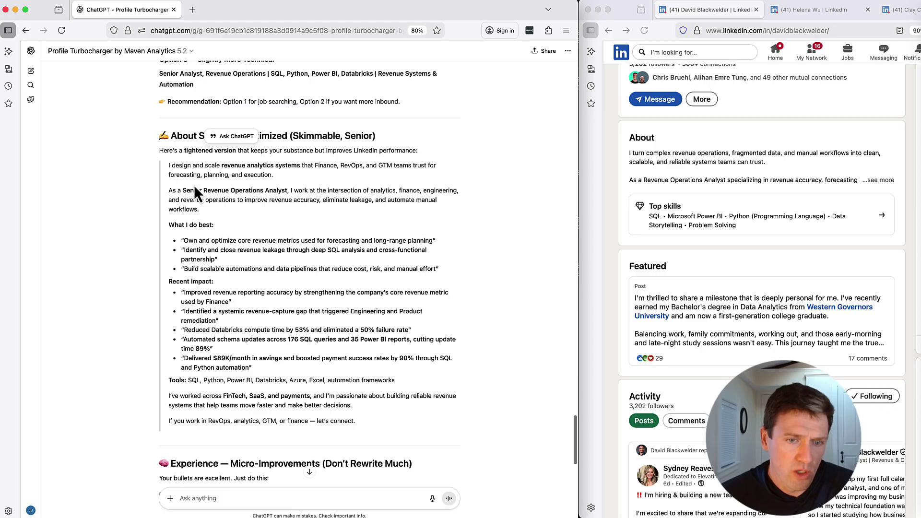
scroll(233, 352, down, 5)
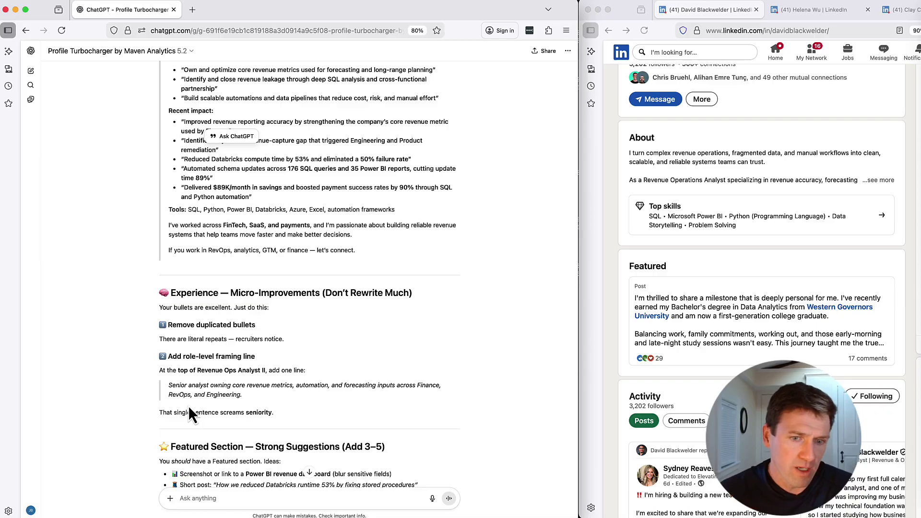
scroll(266, 300, down, 5)
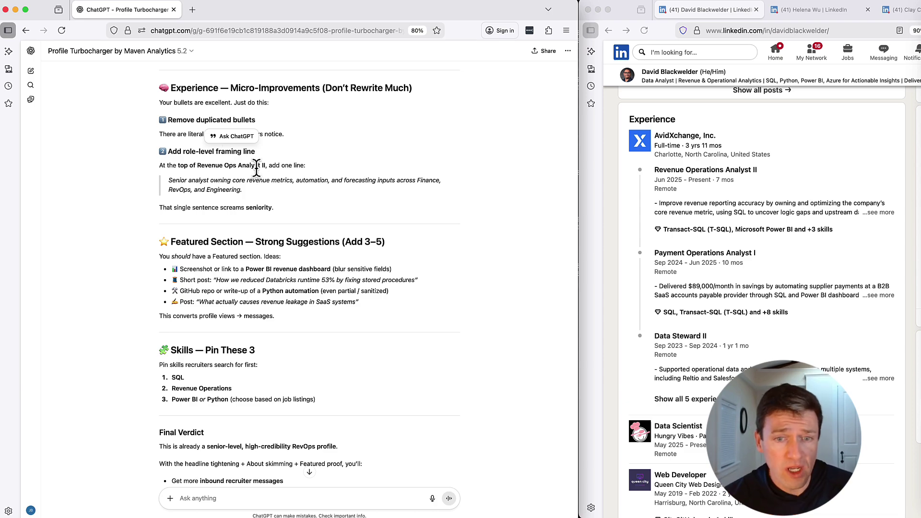
scroll(281, 221, down, 3)
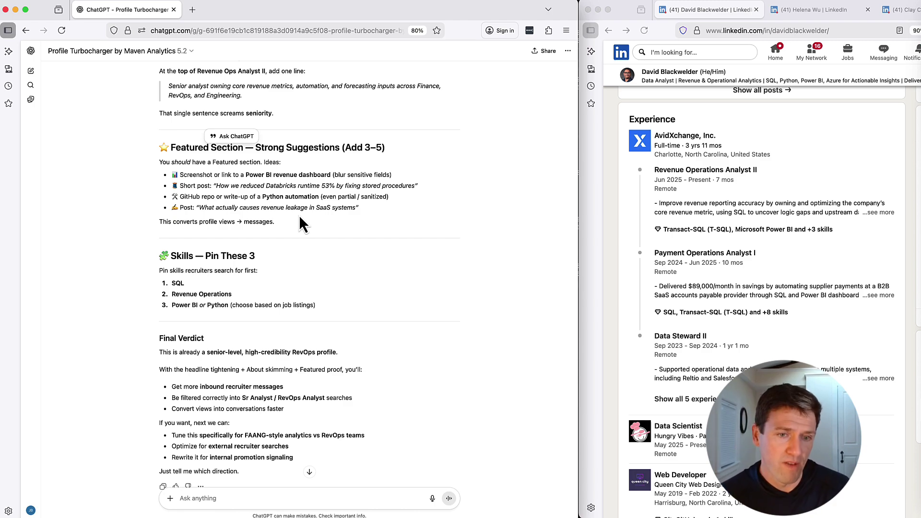
scroll(326, 261, down, 2)
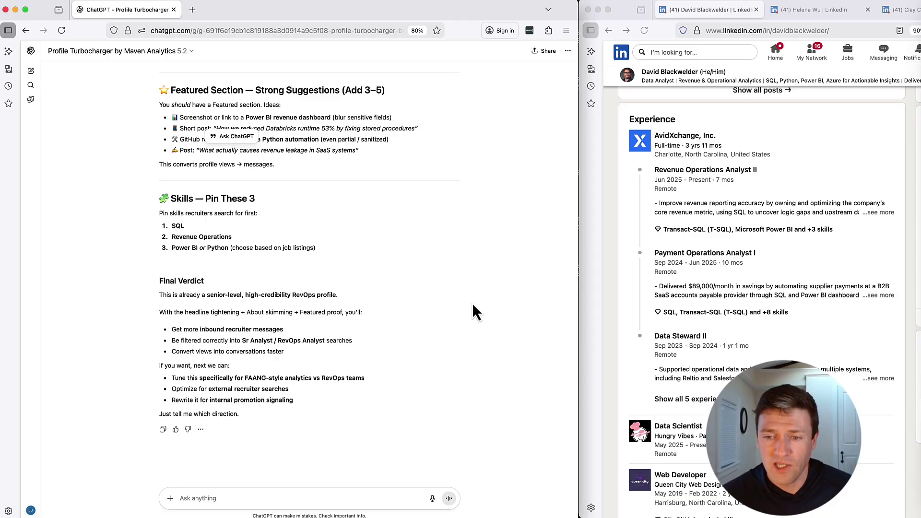
scroll(769, 313, up, 10)
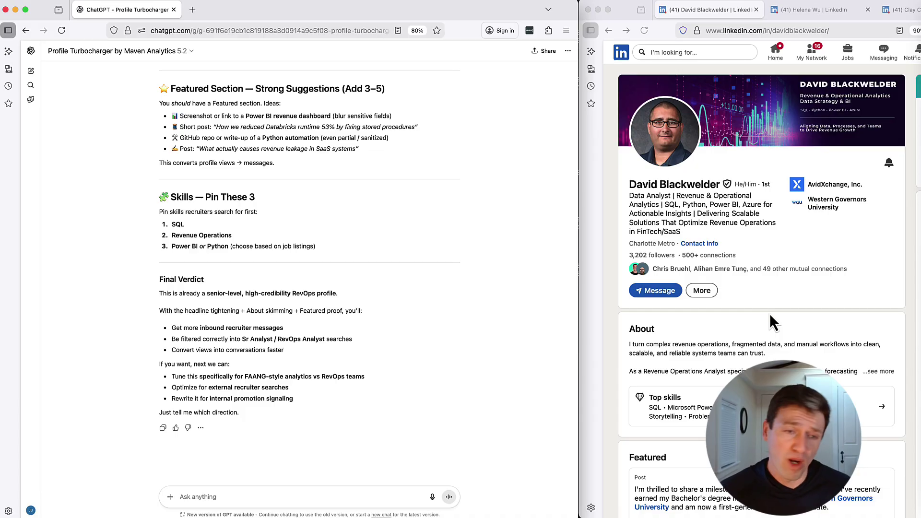
Go to chatgpt.com/gpts, search 'maven analytics', and start a Profile Turbocharger chat
click(419, 30)
text(chatgpt.com/gpts)
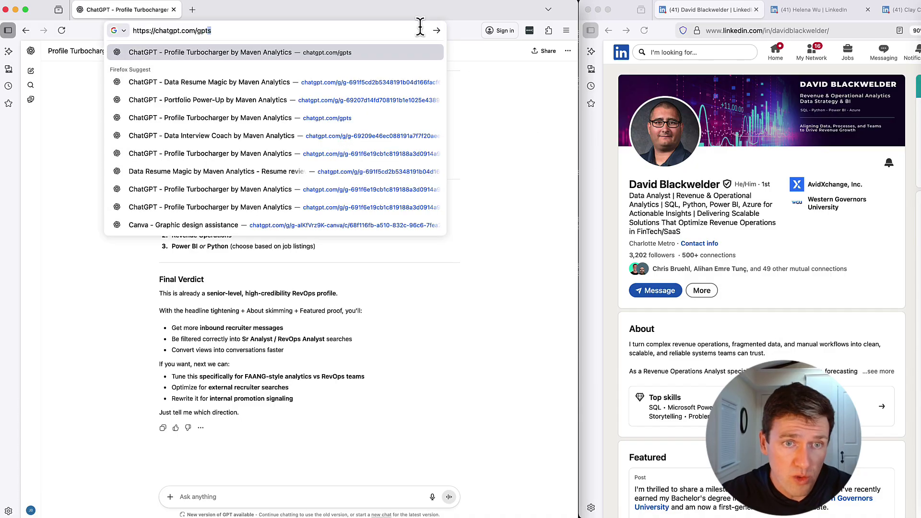
key(Return)
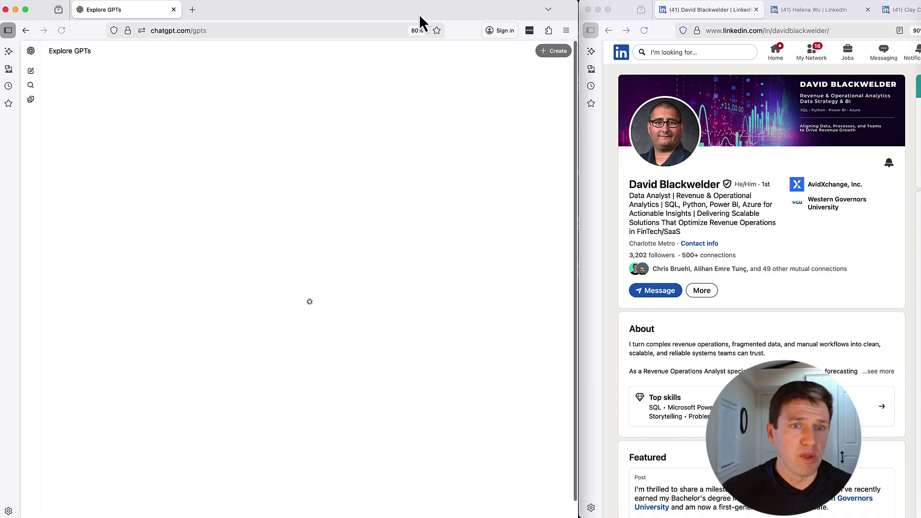
click(227, 130)
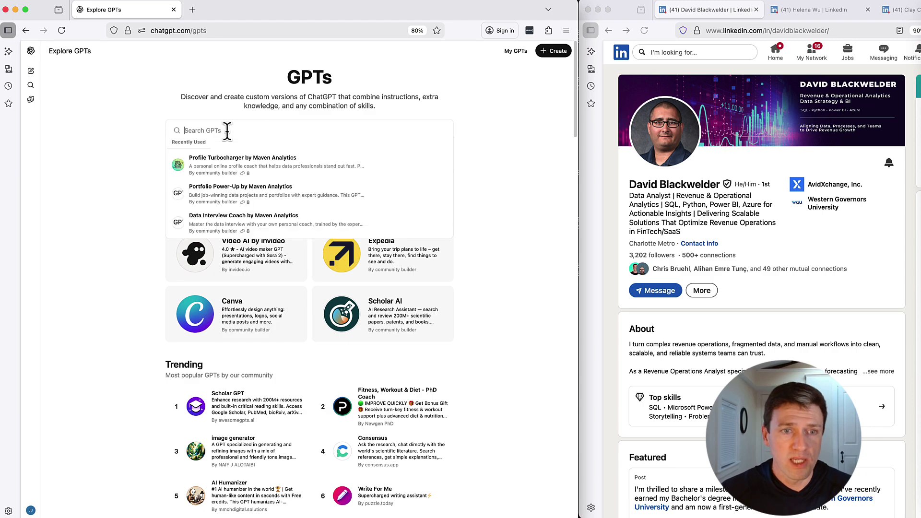
text(maven analytics)
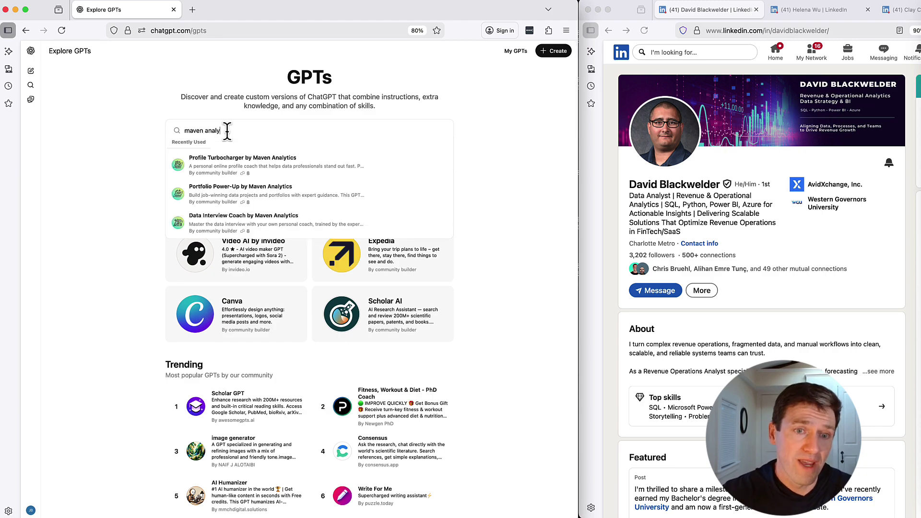
key(Return)
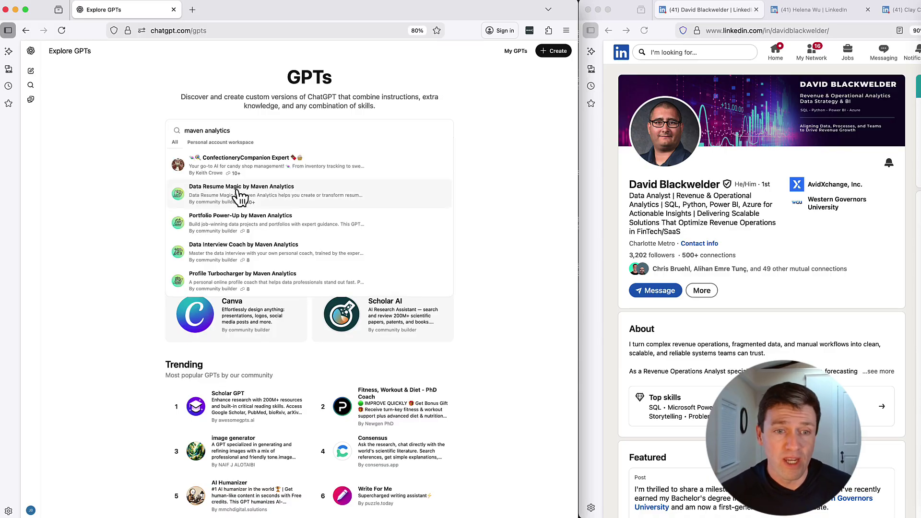
click(242, 277)
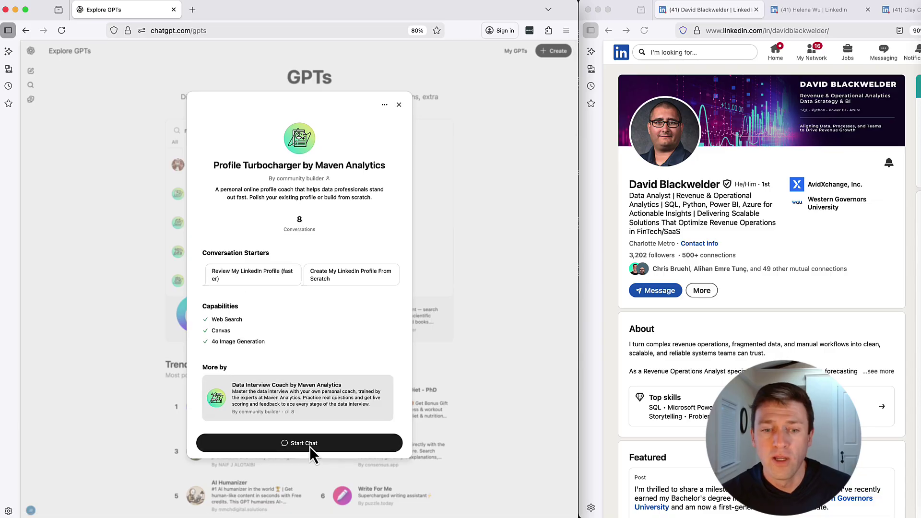
click(299, 444)
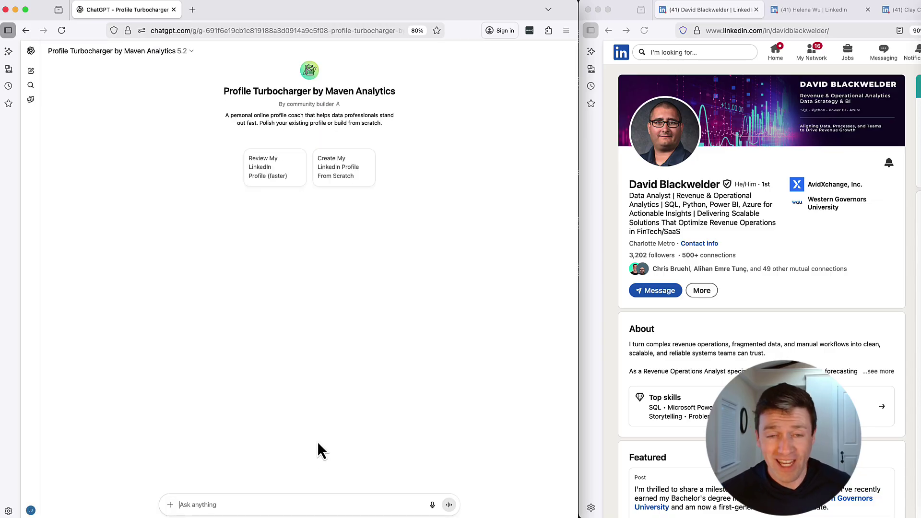